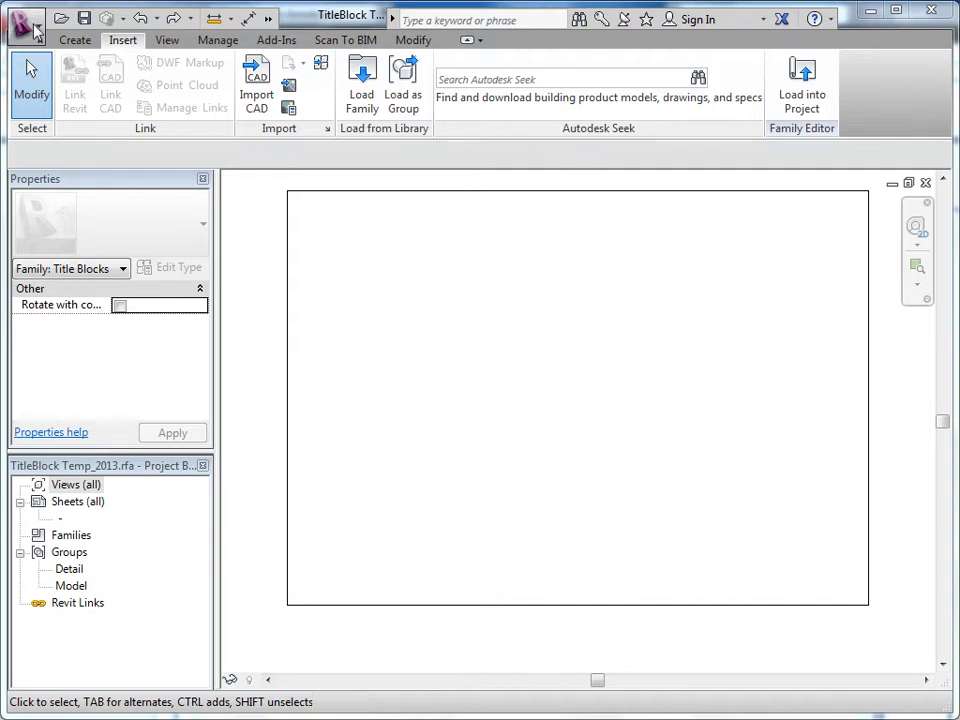
pyautogui.click(30, 24)
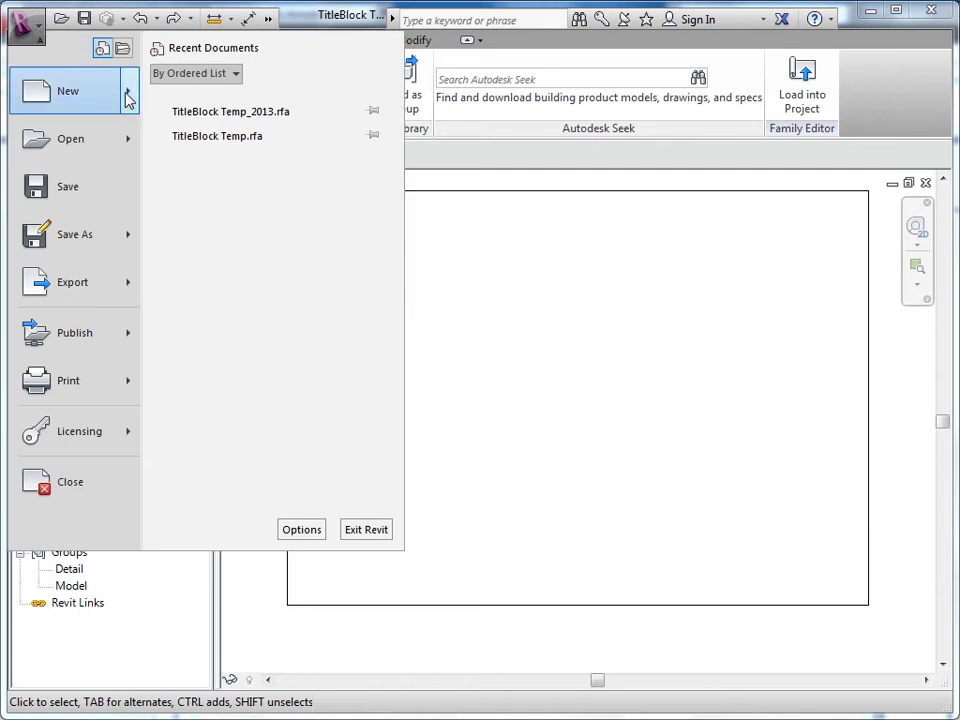
pyautogui.moveTo(126, 96)
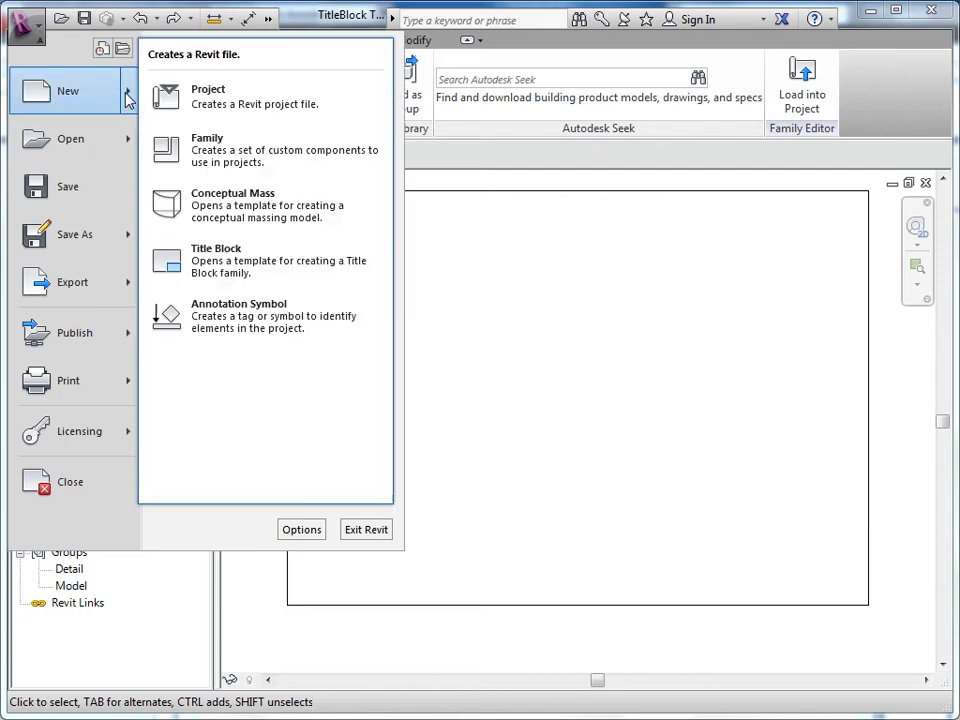
pyautogui.click(207, 268)
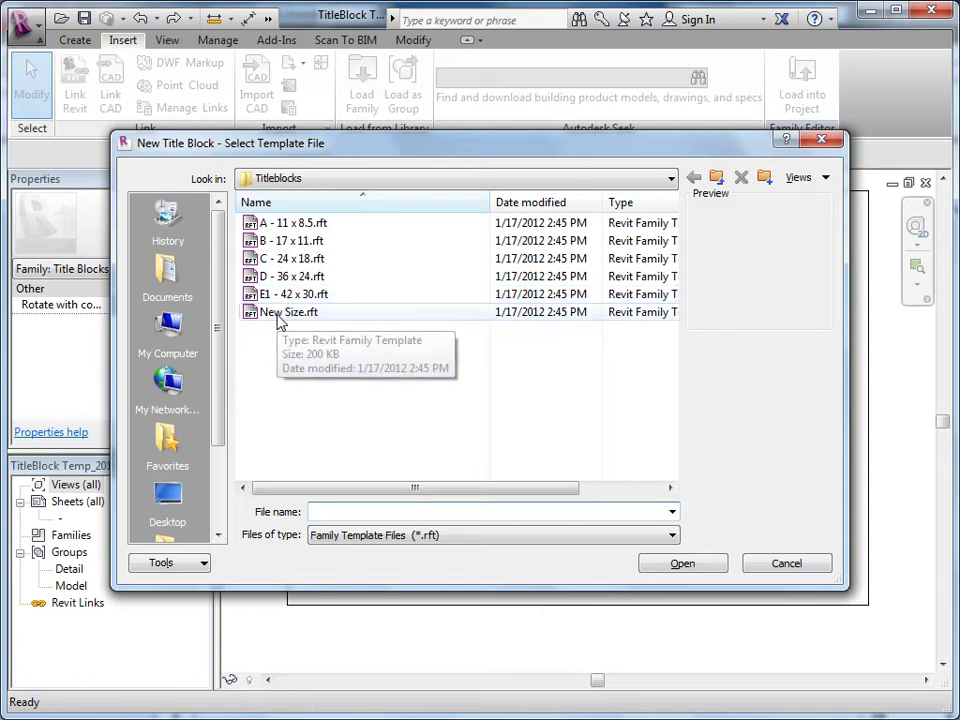
pyautogui.click(786, 564)
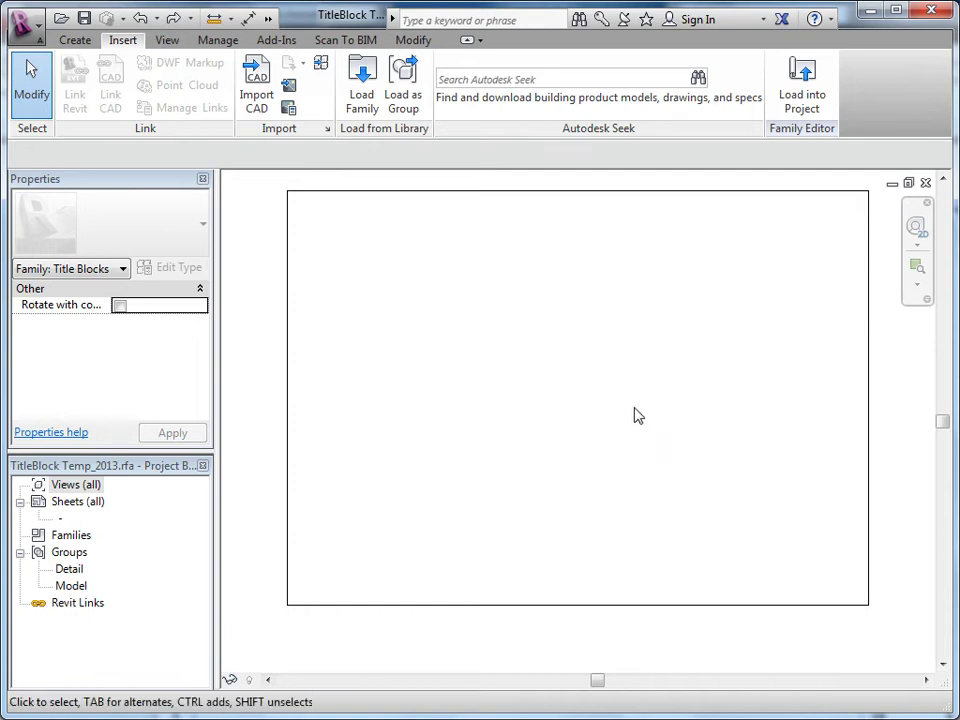
# - Move the Quick Access Toolbar below the ribbon
pyautogui.click(268, 19)
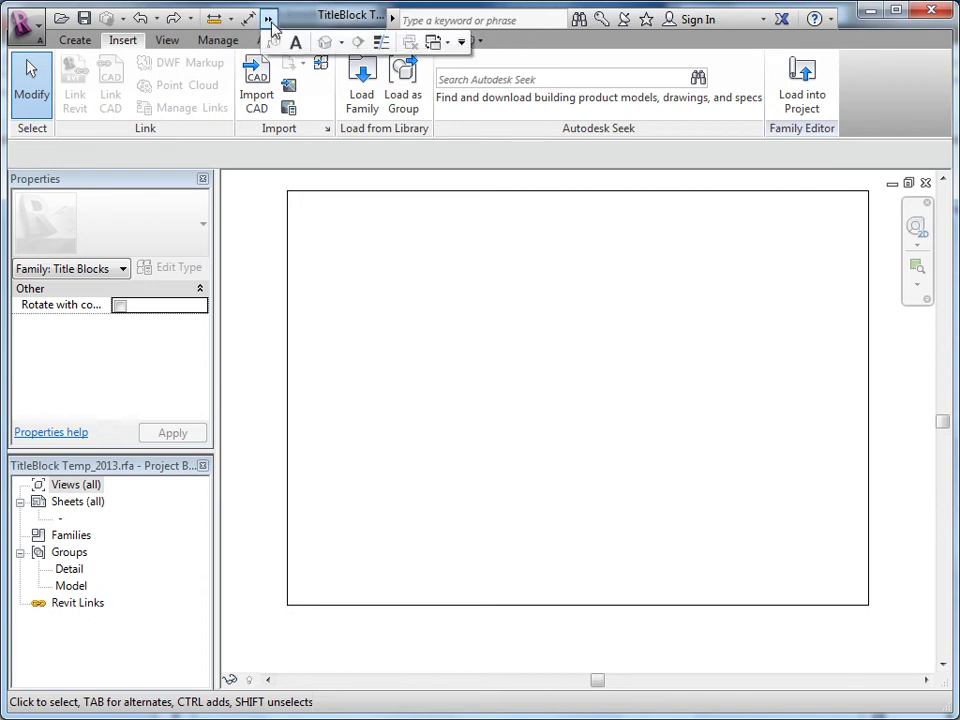
pyautogui.click(463, 44)
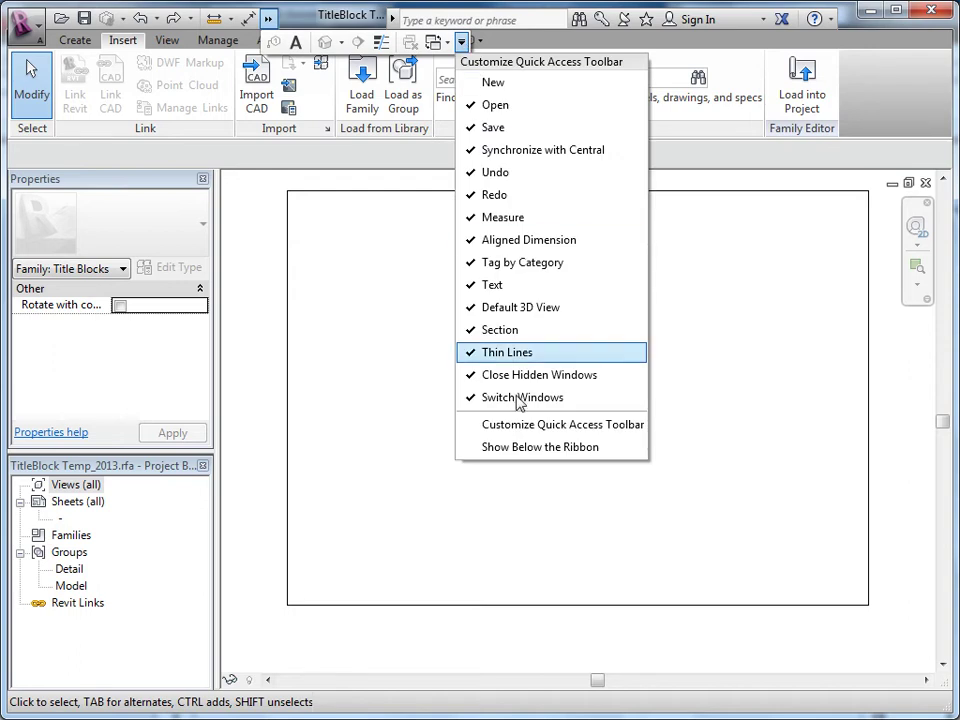
pyautogui.click(522, 447)
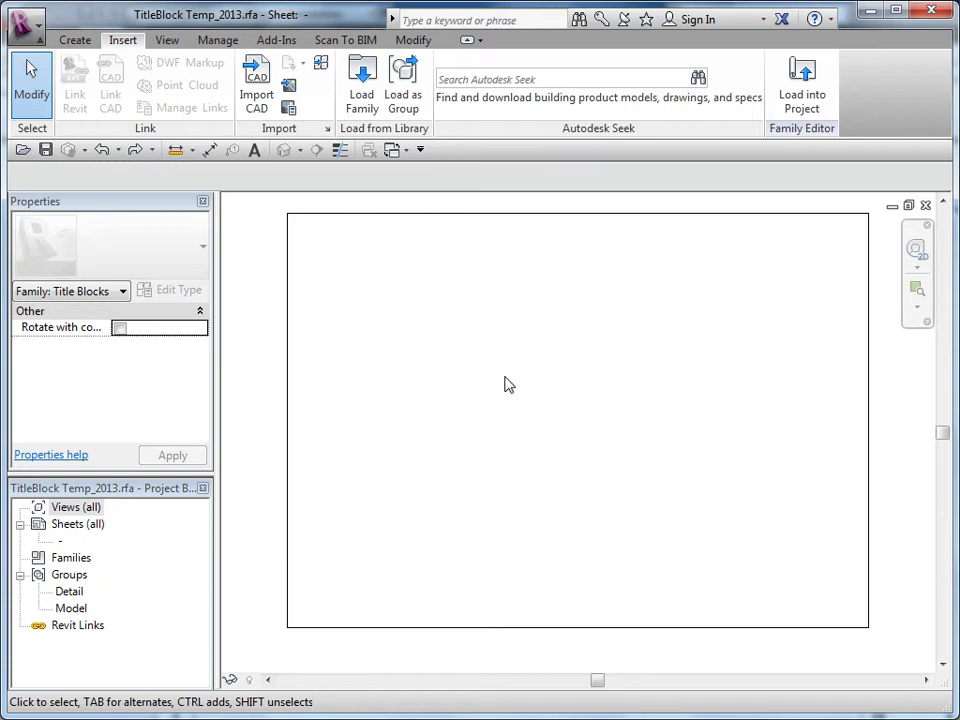
# - Import Drawing1.dwg into the title block sheet with preserved colors, all layers, auto-detected units and Auto - Center to Center positioning
pyautogui.click(256, 82)
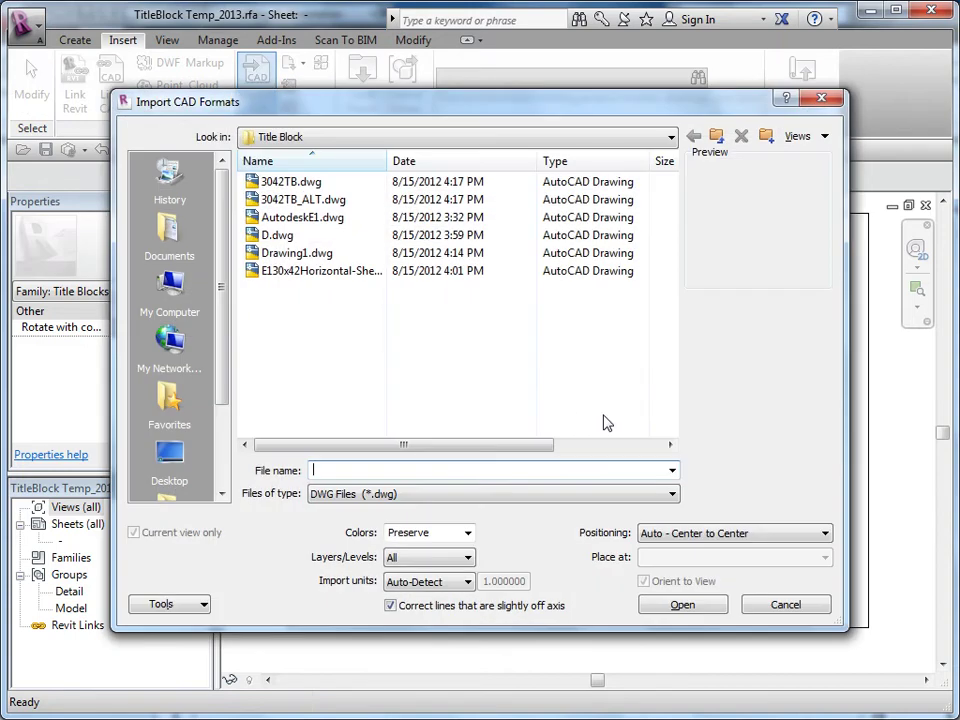
pyautogui.click(303, 256)
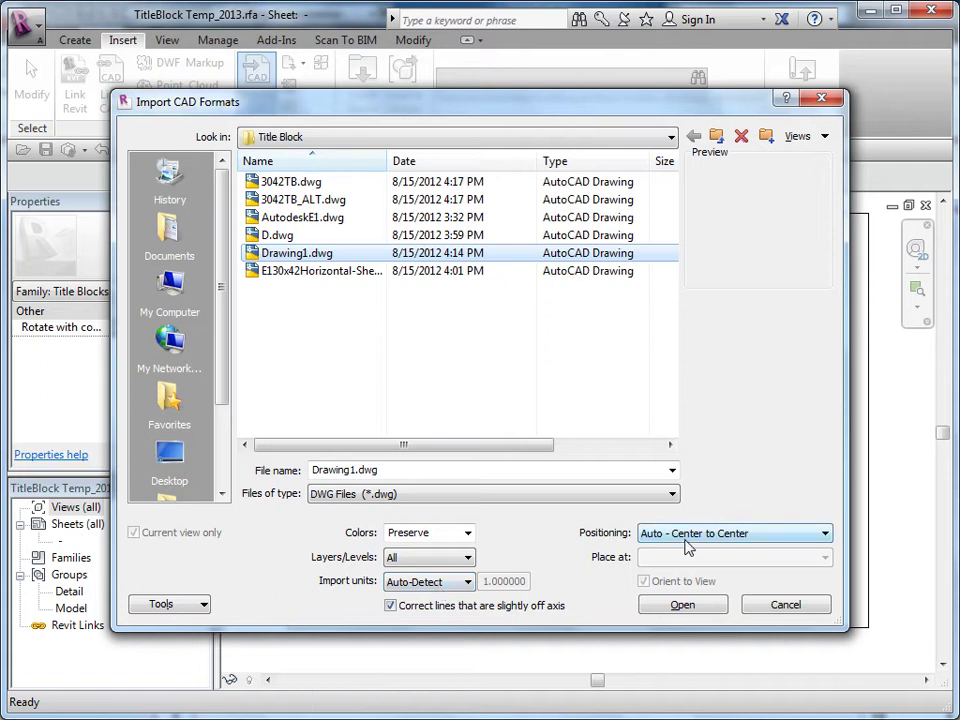
pyautogui.click(669, 610)
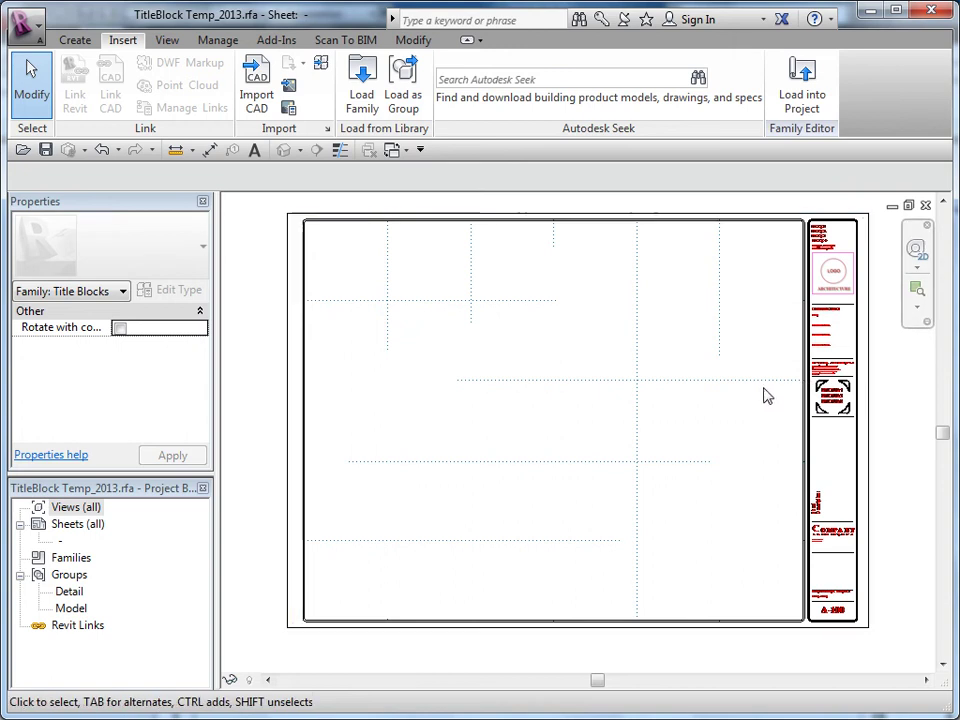
# - Examine the imported title strip's text, start the Label tool and review the Tag 1 label's type properties without changing them
pyautogui.scroll(7, 845, 255)
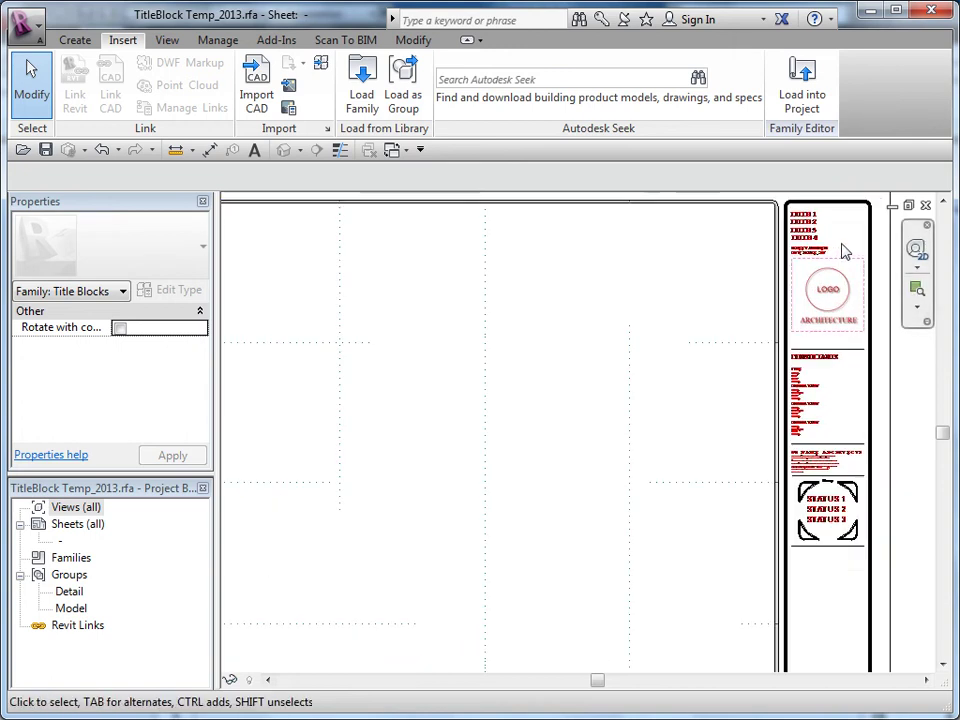
pyautogui.scroll(1, 668, 337)
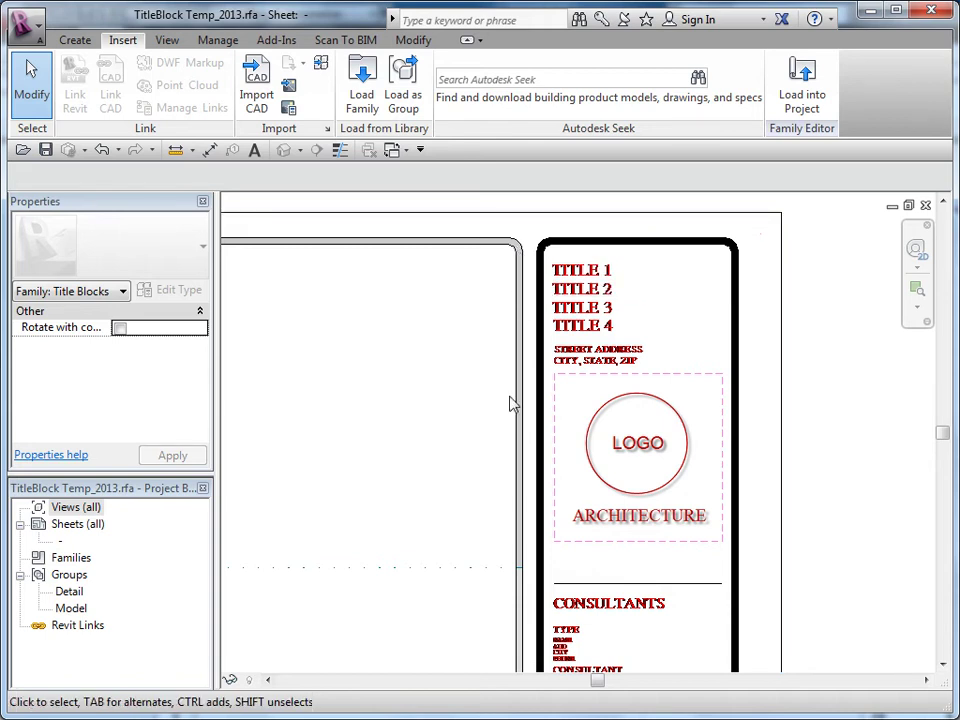
pyautogui.moveTo(770, 343); pyautogui.dragTo(696, 343, button='middle')
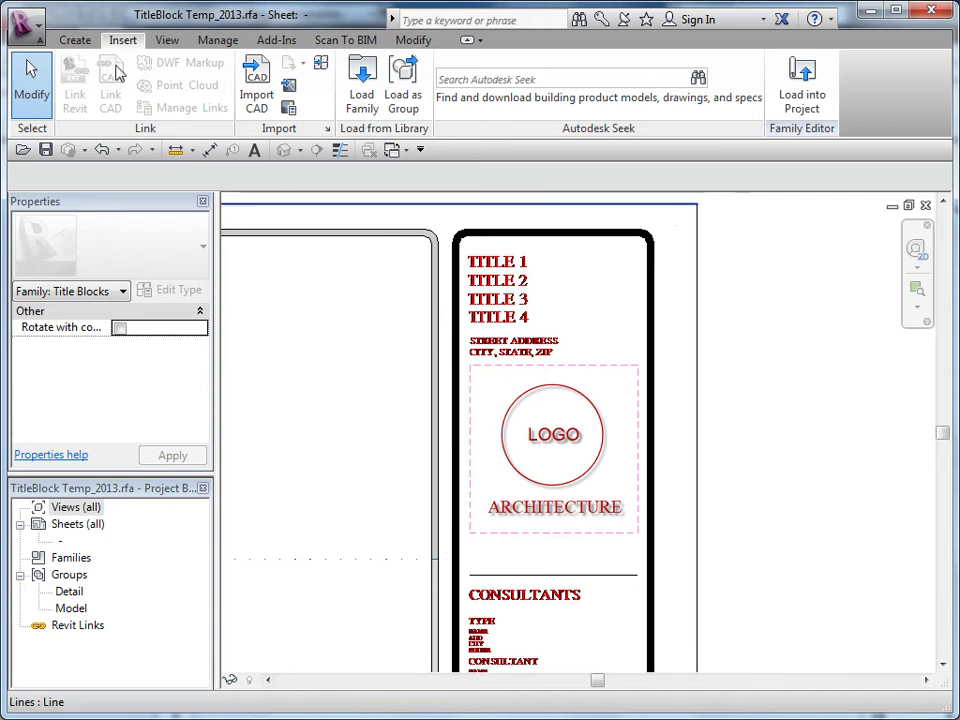
pyautogui.click(76, 42)
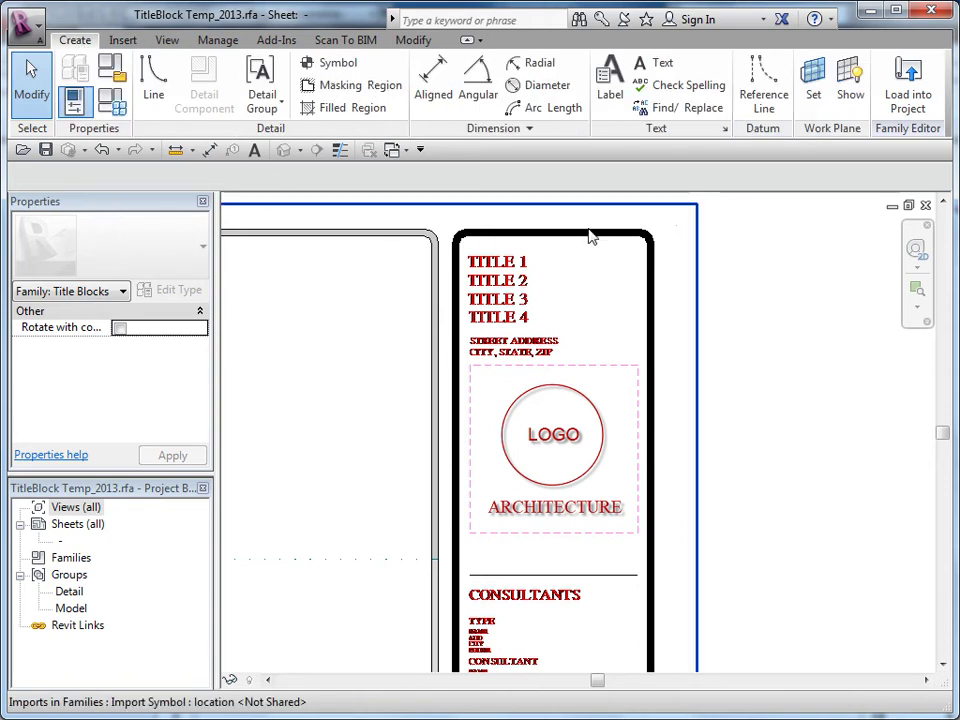
pyautogui.click(610, 80)
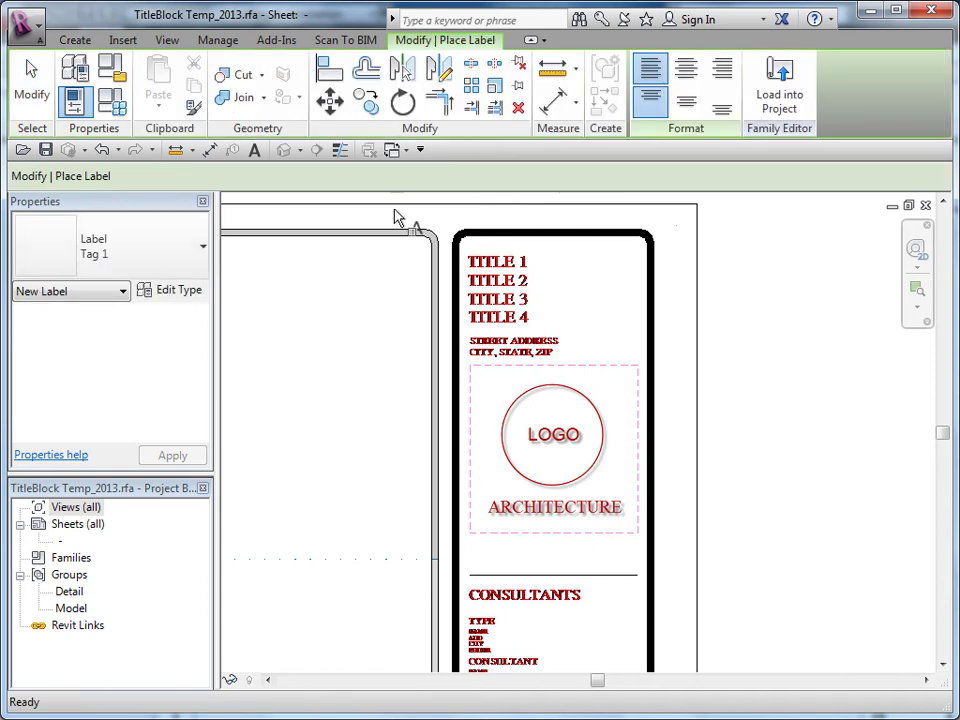
pyautogui.click(182, 292)
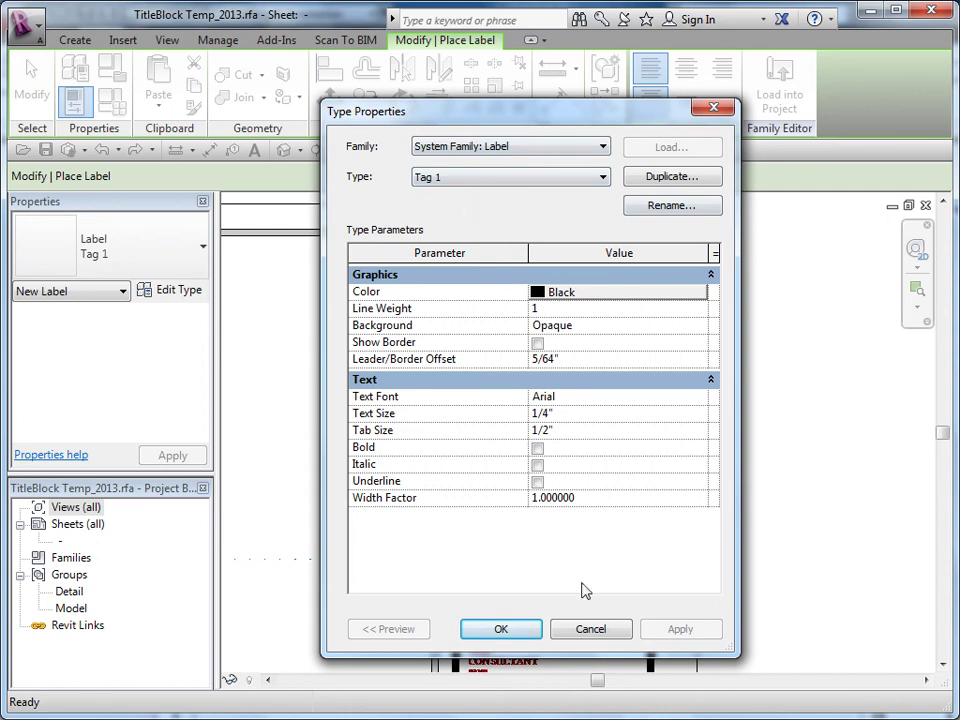
pyautogui.click(585, 628)
# - Check the subcategories offered for placing lines and open the Object Styles settings
pyautogui.moveTo(737, 493); pyautogui.dragTo(751, 322, button='middle')
pyautogui.moveTo(726, 558); pyautogui.dragTo(690, 200, button='middle')
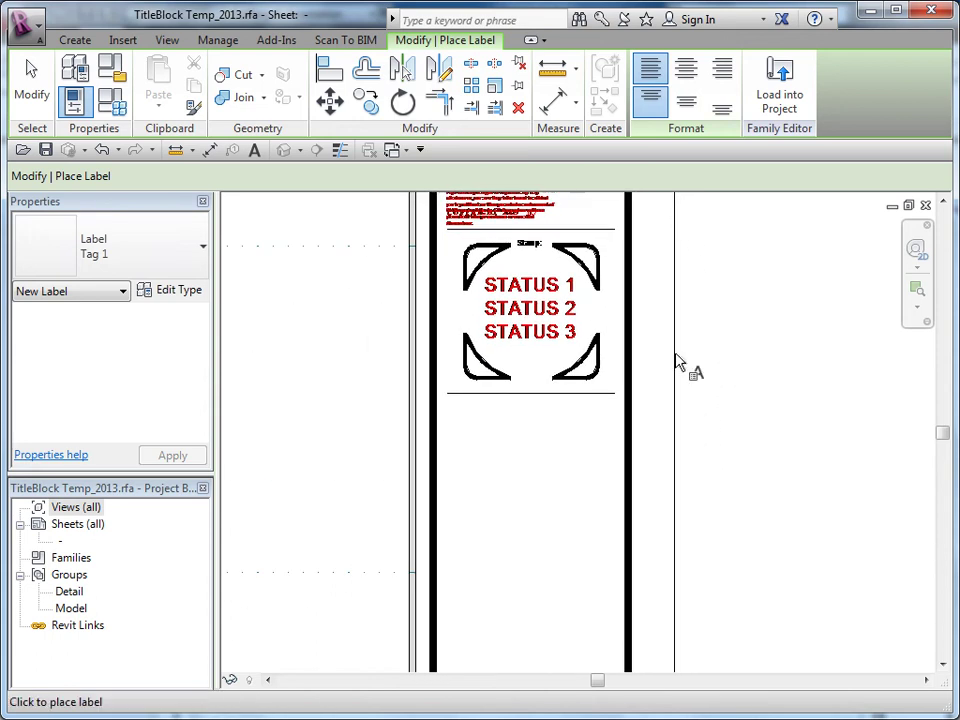
pyautogui.moveTo(699, 576); pyautogui.dragTo(712, 295, button='middle')
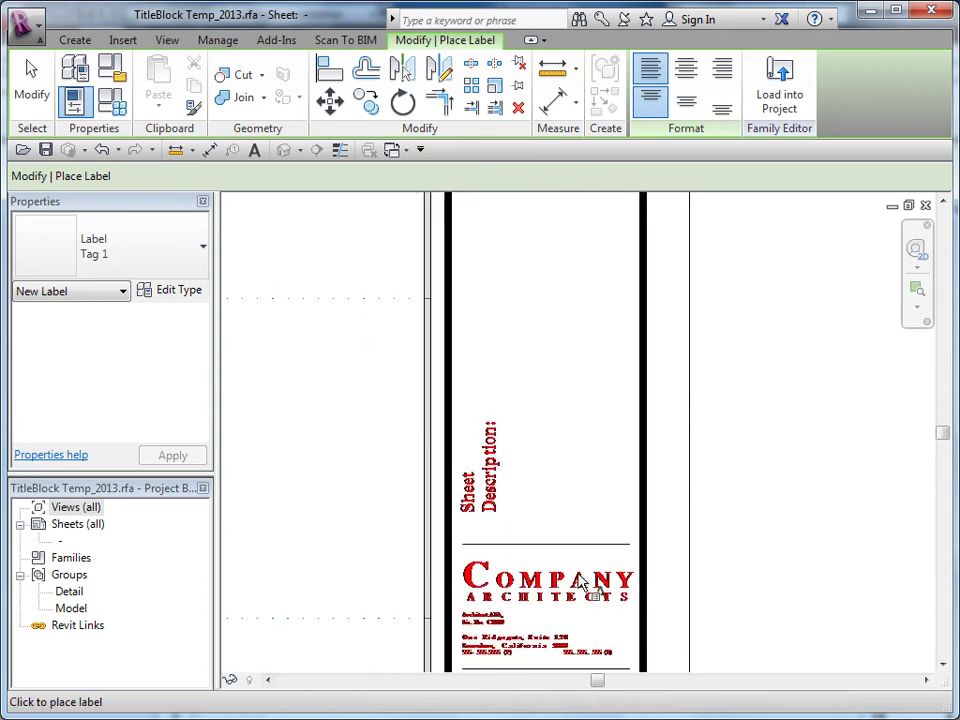
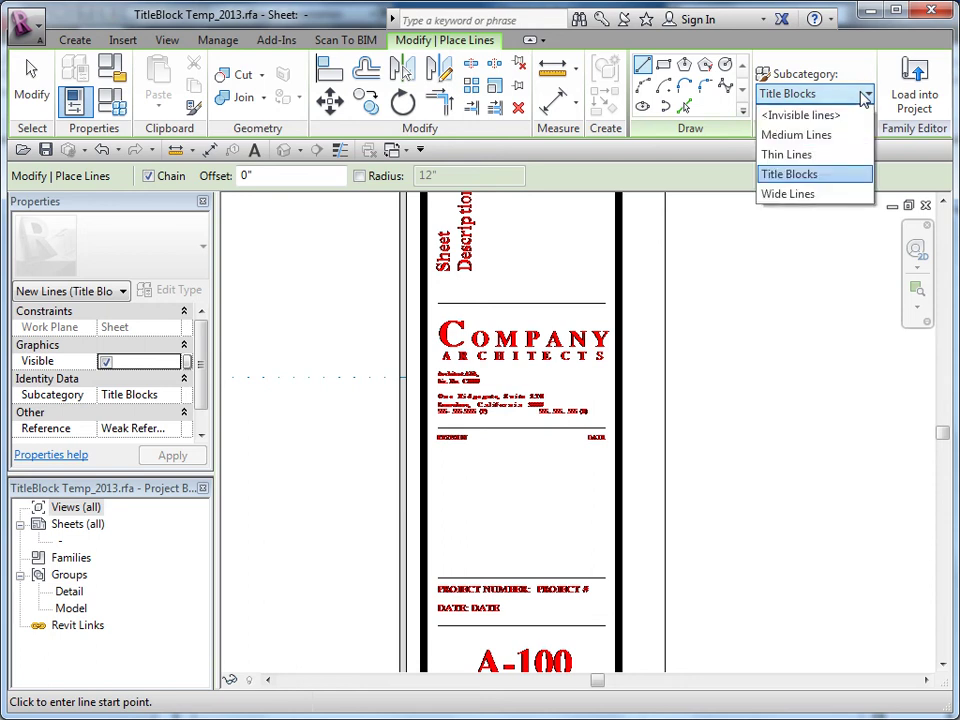
pyautogui.click(866, 96)
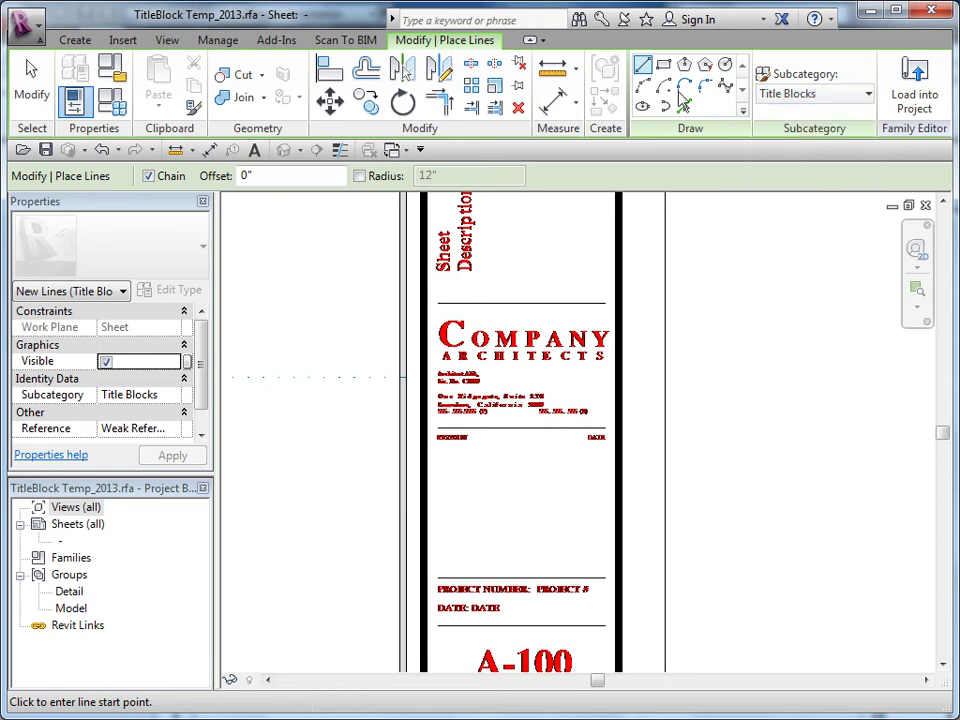
pyautogui.click(217, 40)
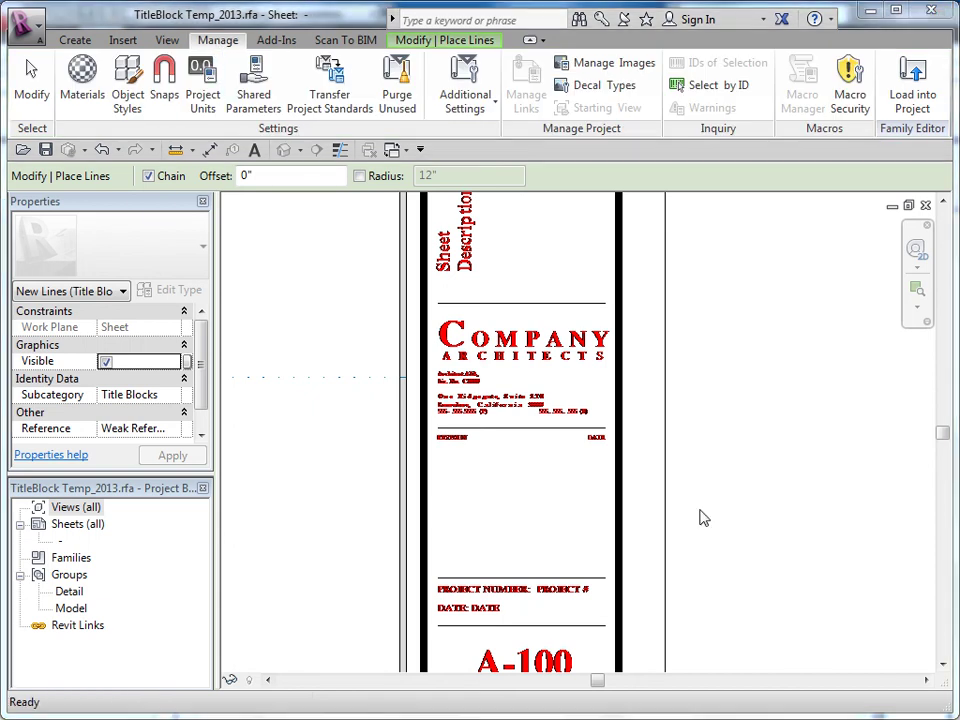
pyautogui.click(128, 100)
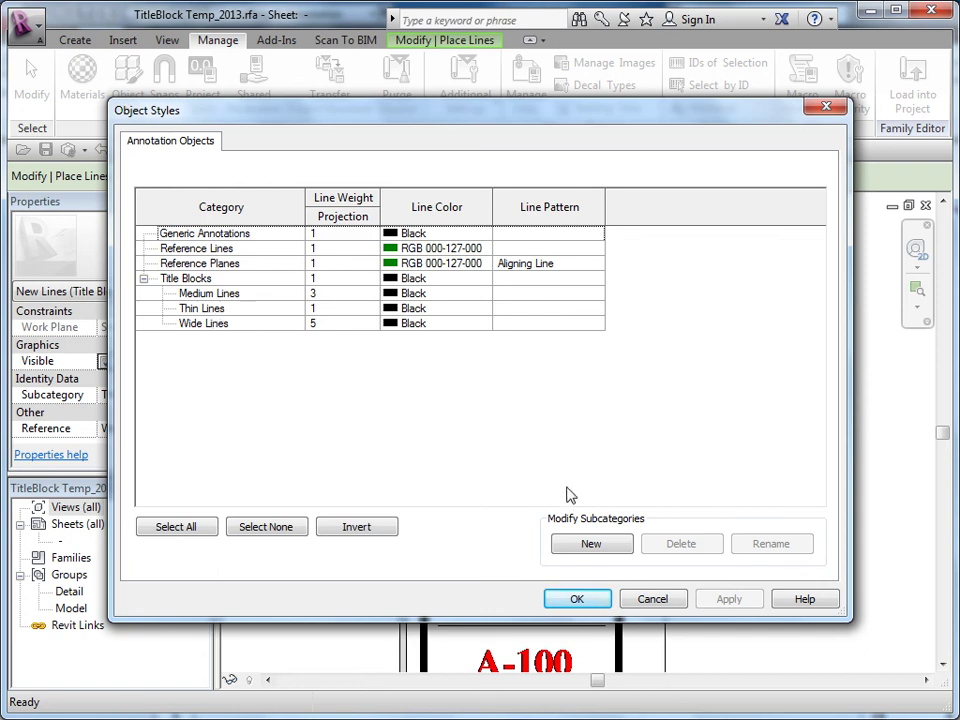
# - Create a subcategory named Border under Generic Annotations
pyautogui.click(591, 543)
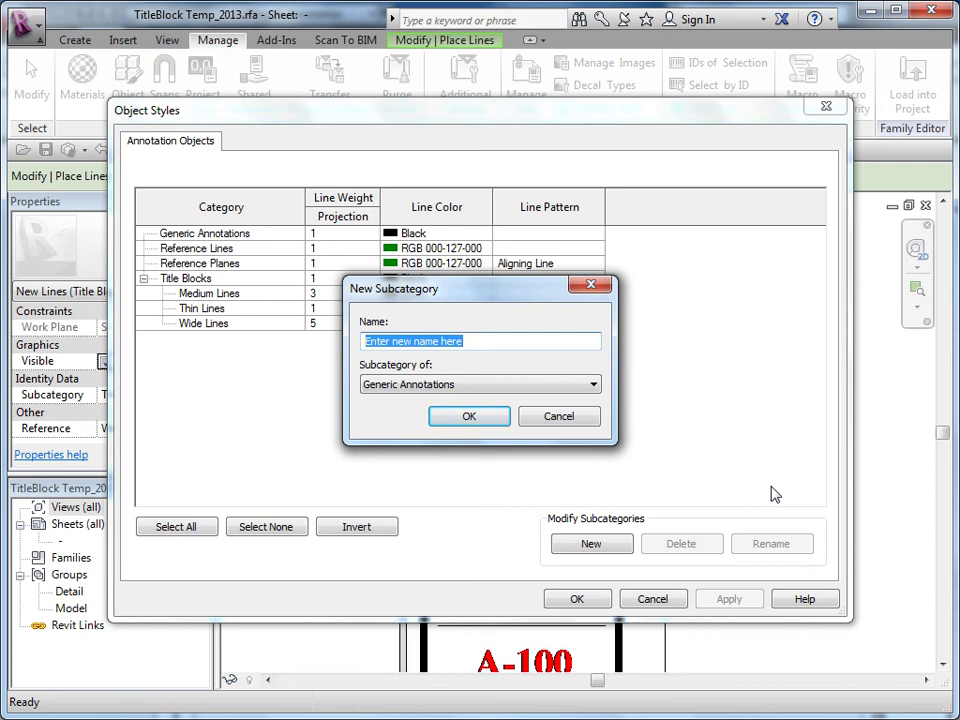
pyautogui.write('tit')
pyautogui.press('BackSpace')
pyautogui.press('BackSpace')
pyautogui.press('BackSpace')
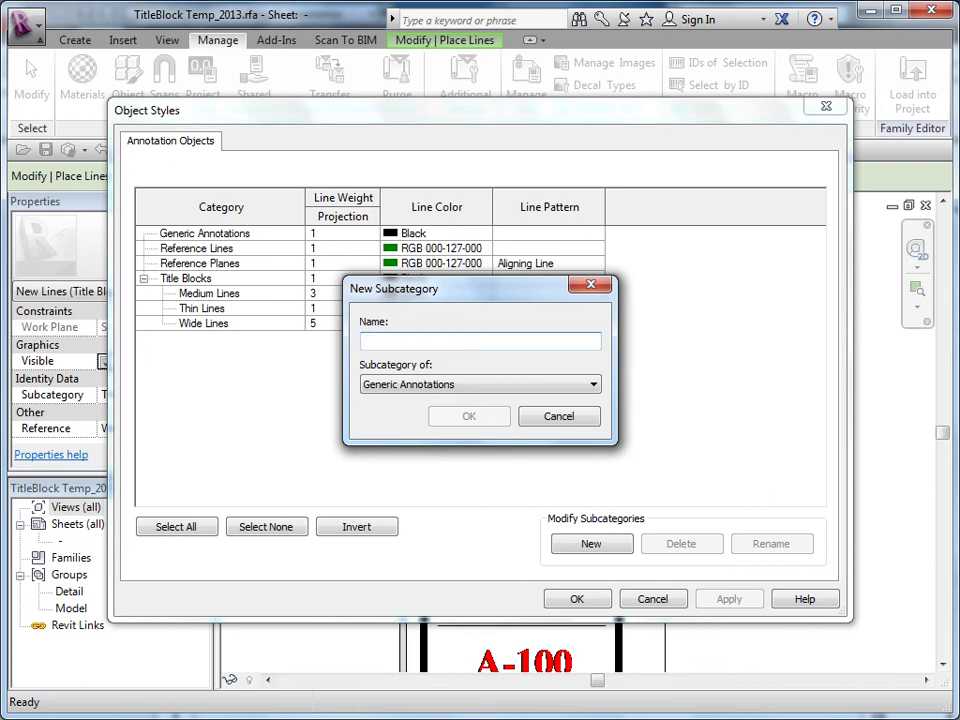
pyautogui.write('Border')
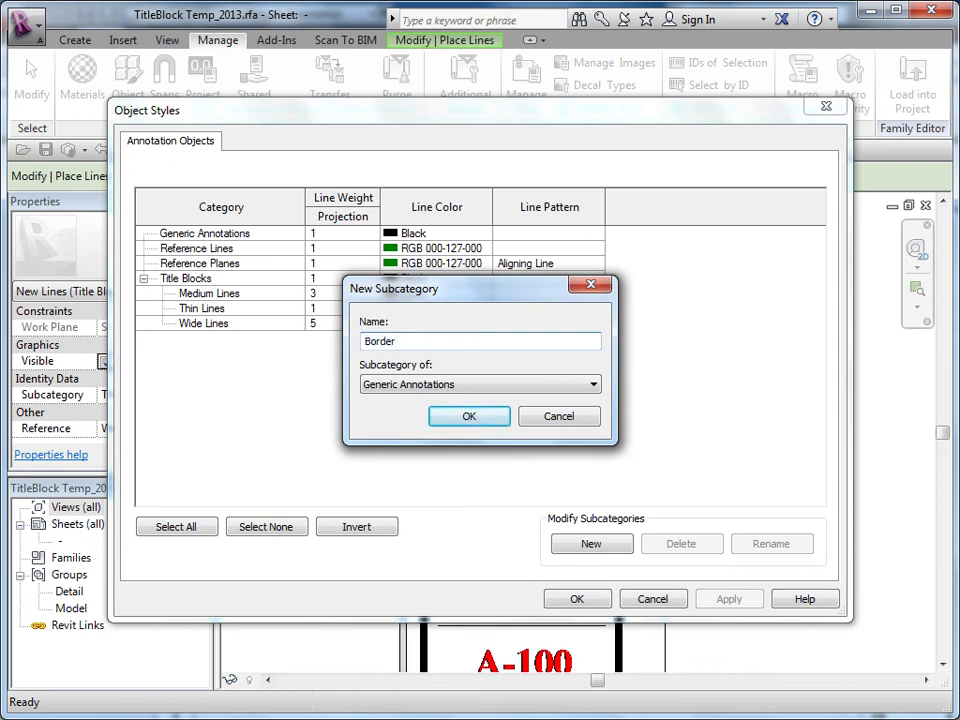
pyautogui.click(469, 416)
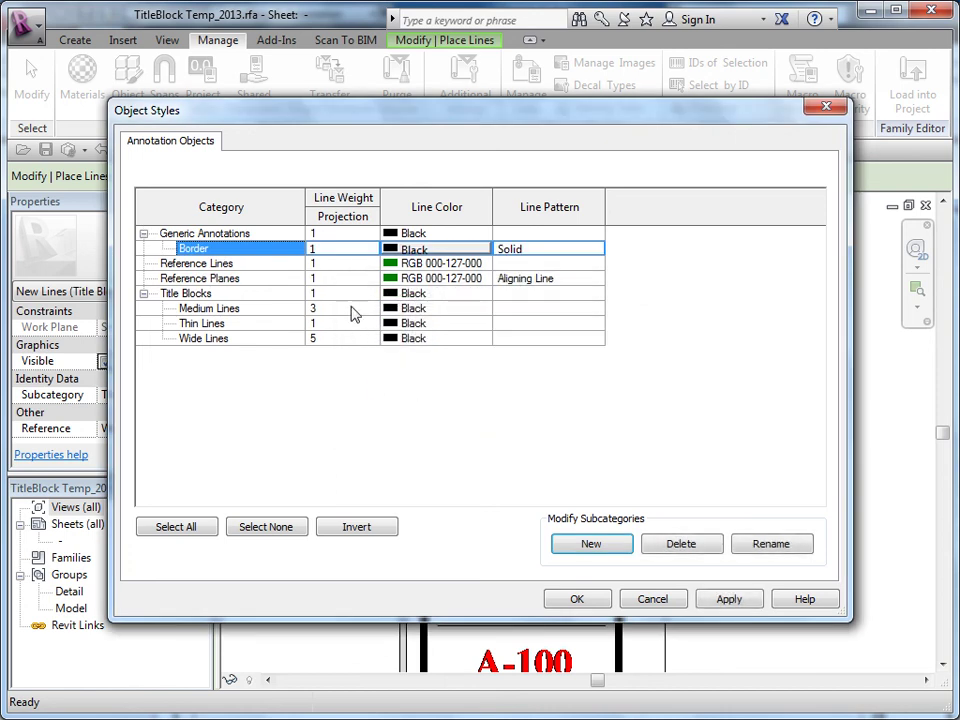
# - Create a subcategory named Border Thick under Title Blocks
pyautogui.click(244, 294)
pyautogui.click(590, 545)
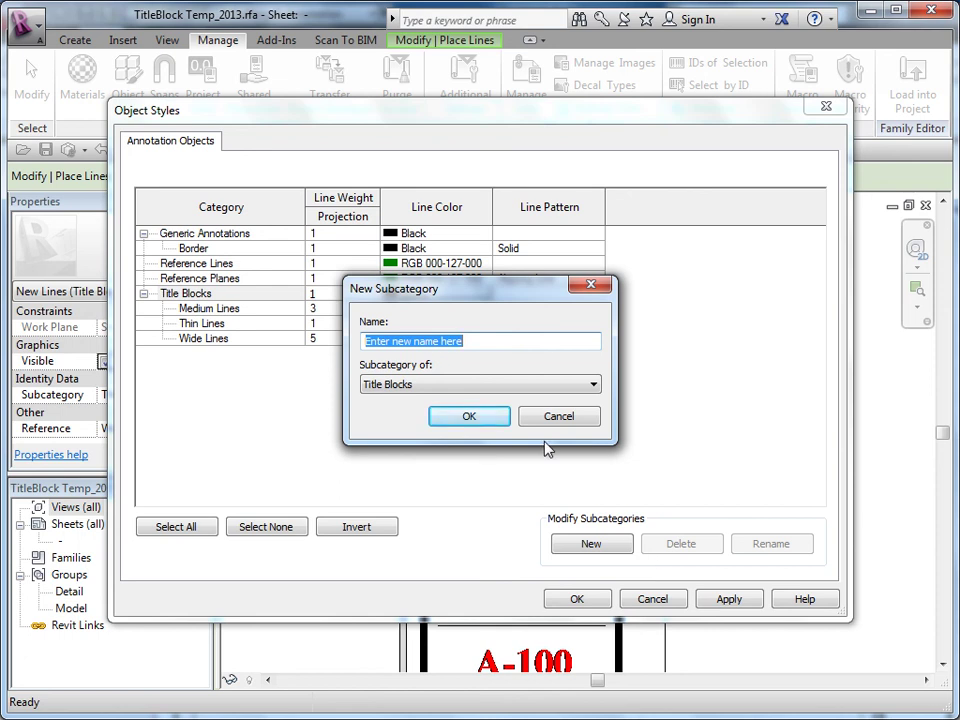
pyautogui.write('Border Thick')
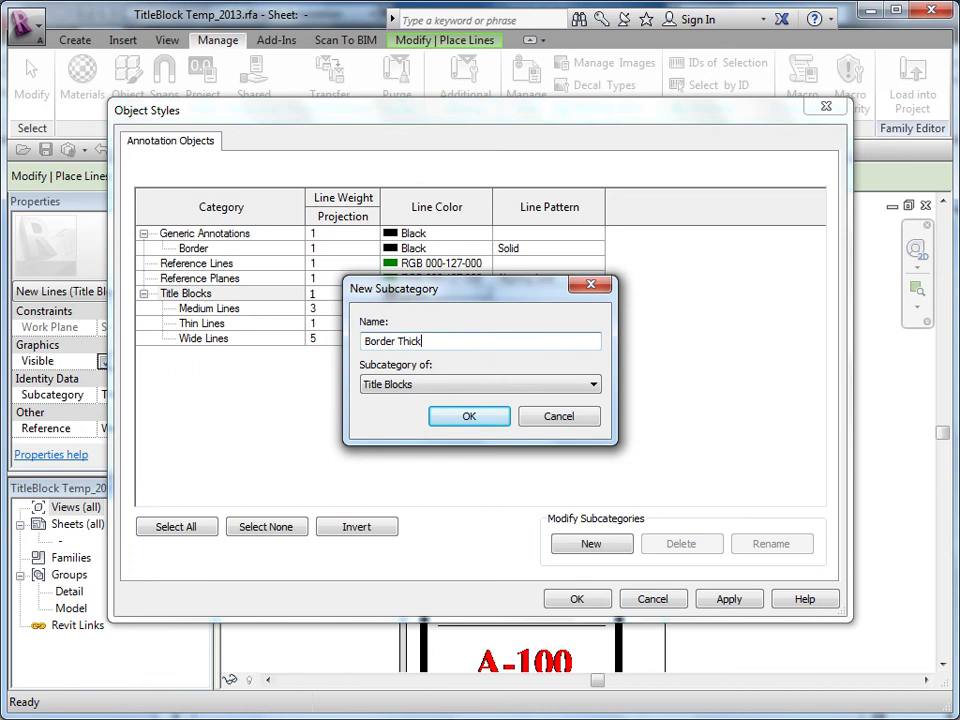
pyautogui.click(458, 417)
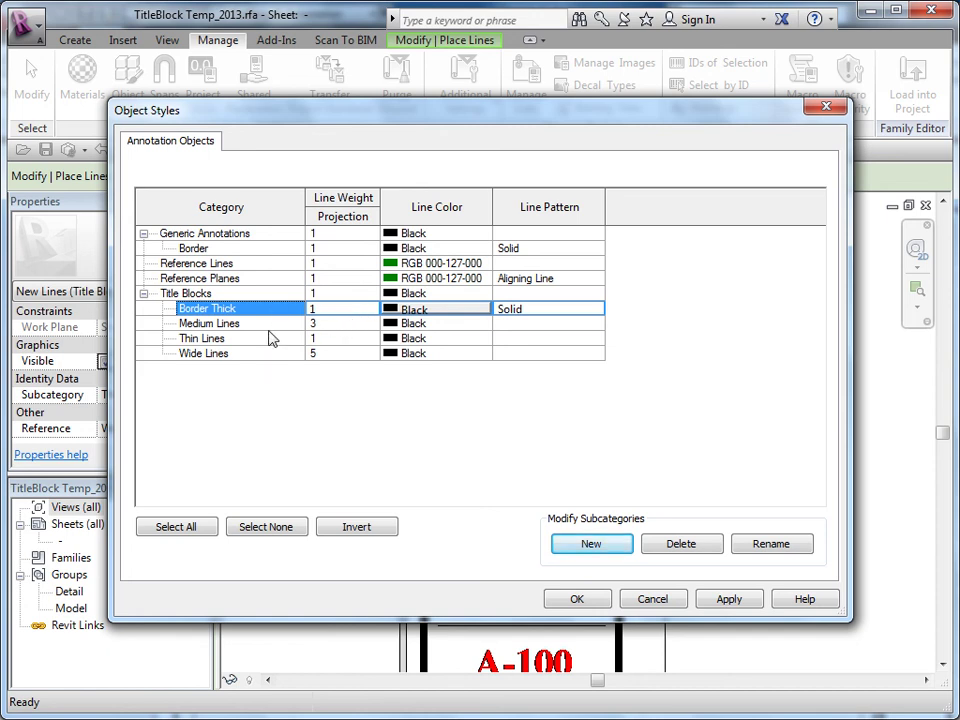
# - Delete the Border subcategory under Generic Annotations and accept the object style changes
pyautogui.click(242, 248)
pyautogui.click(693, 545)
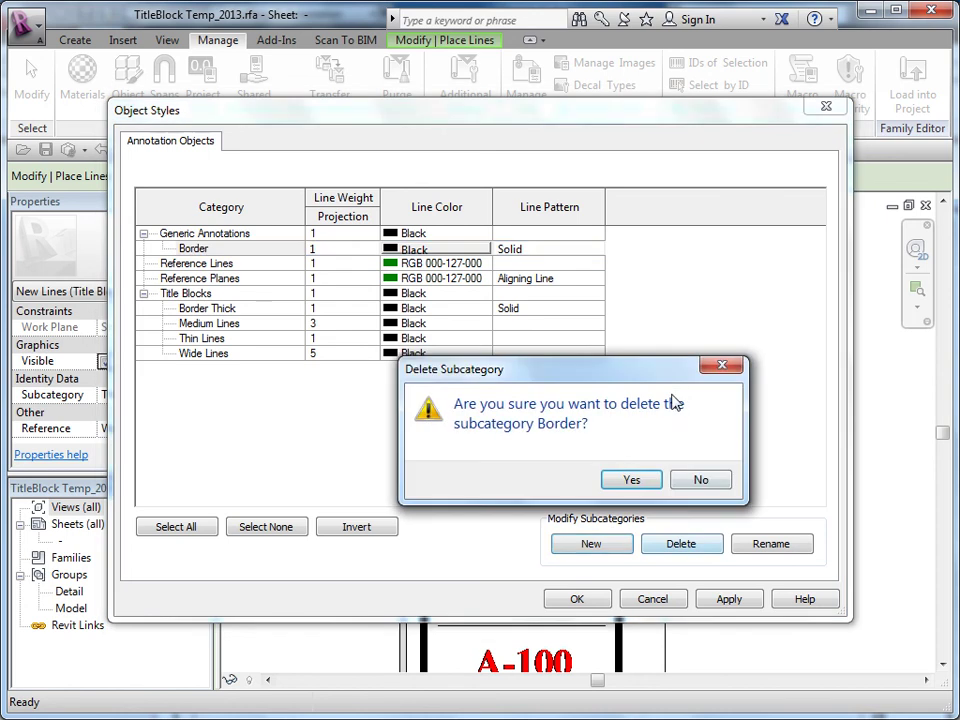
pyautogui.click(630, 480)
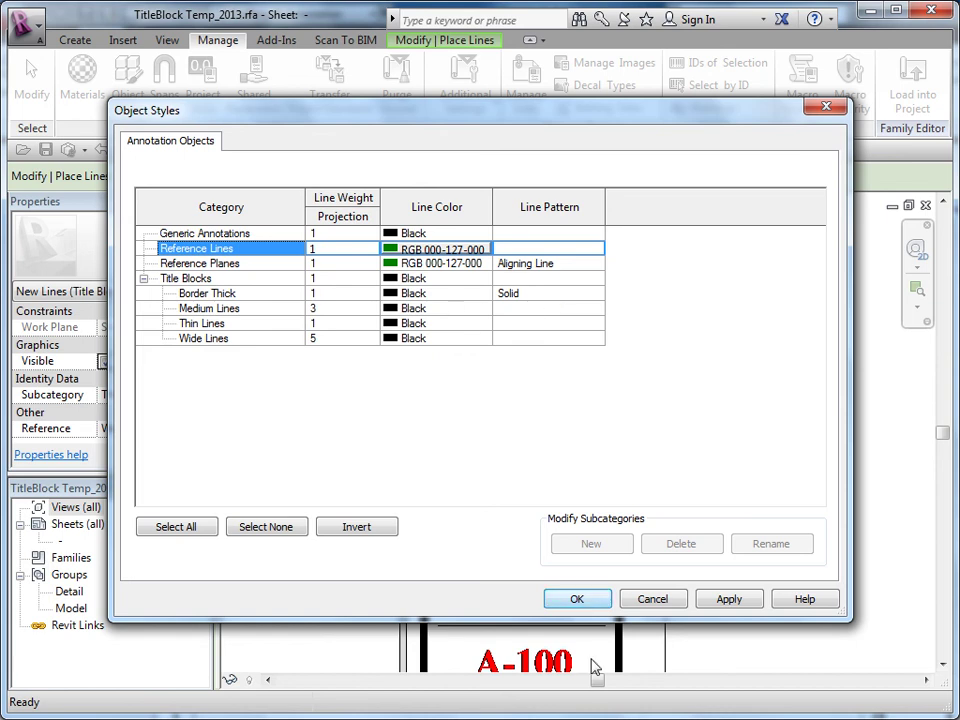
pyautogui.click(577, 600)
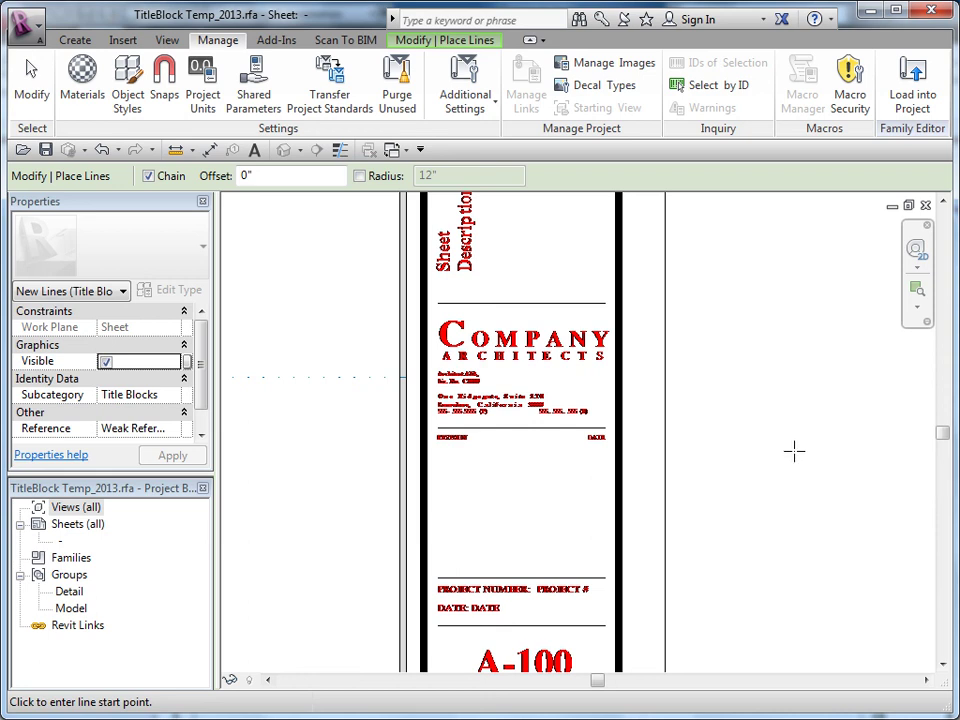
pyautogui.moveTo(707, 540); pyautogui.dragTo(707, 381, button='middle')
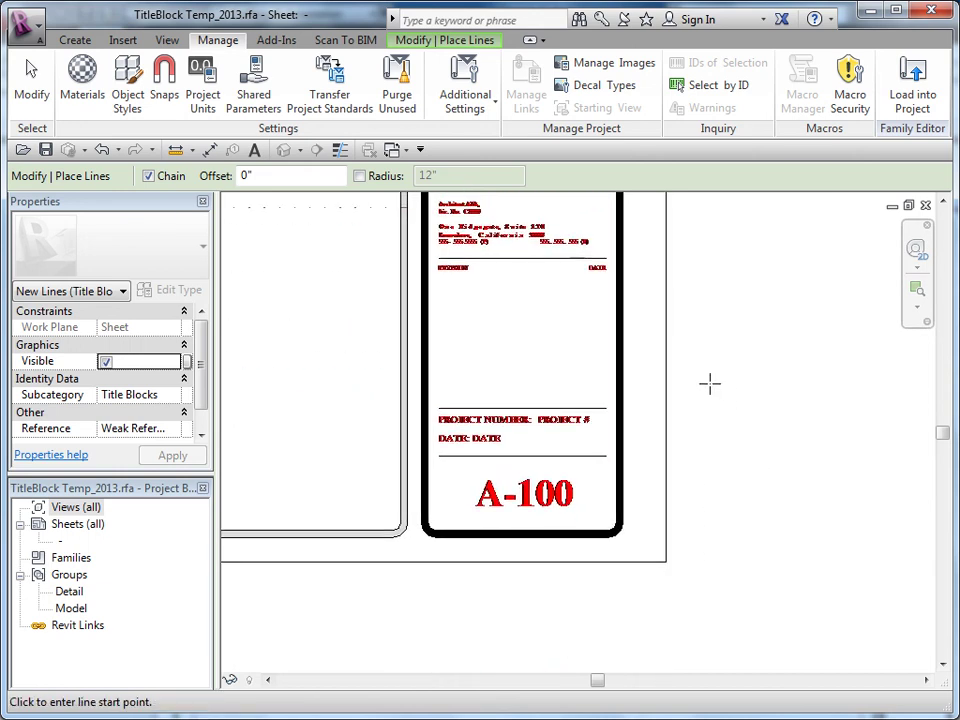